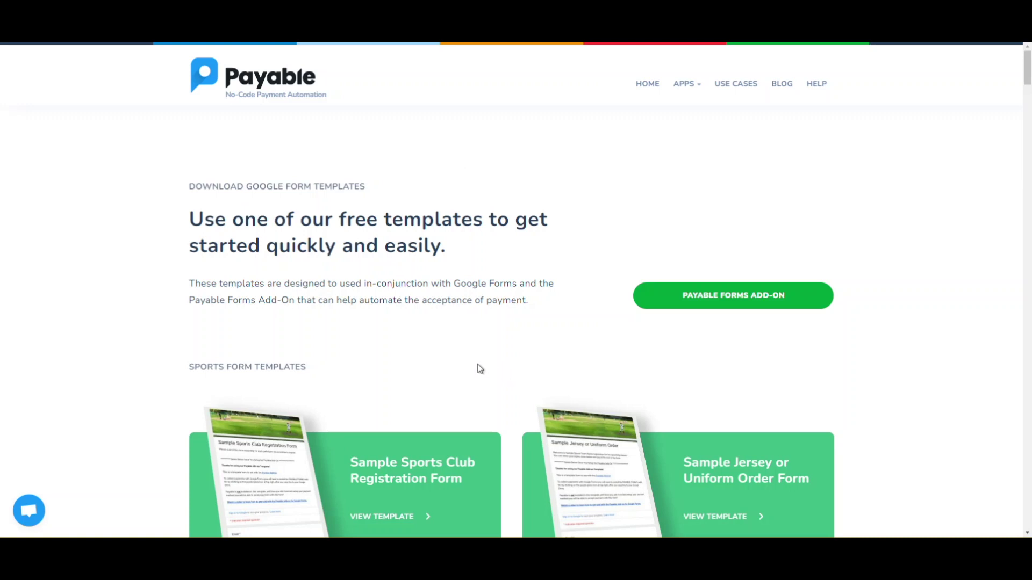
Copy Payable's School Field Trip Form template into your own Google Forms with Make a copy.
{"action": "scroll", "coordinate": [480, 368], "scroll_direction": "down", "scroll_amount": 4}
{"action": "scroll", "coordinate": [471, 373], "scroll_direction": "up", "scroll_amount": 2}
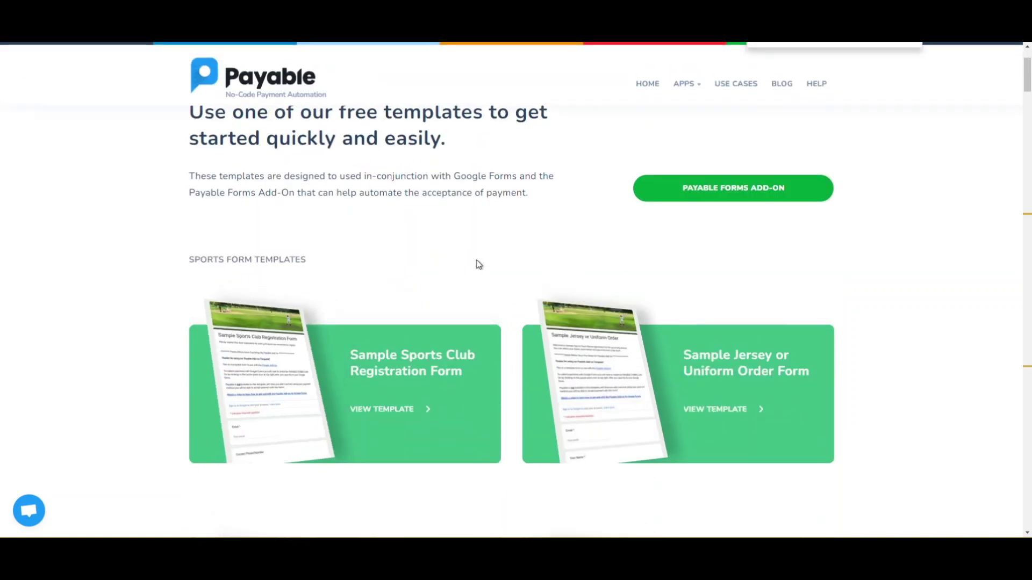
{"action": "key", "text": "Return"}
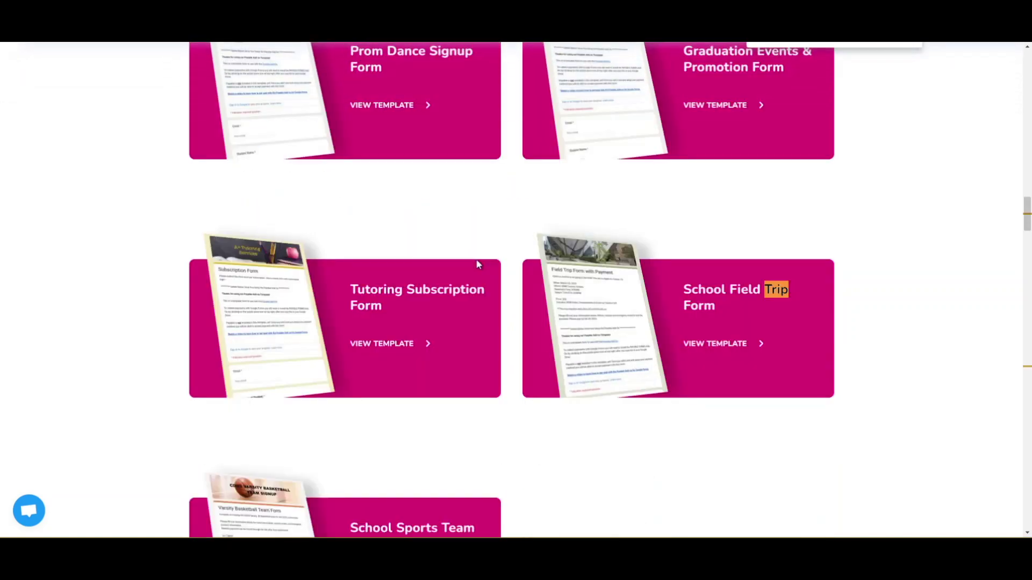
{"action": "left_click", "coordinate": [715, 345]}
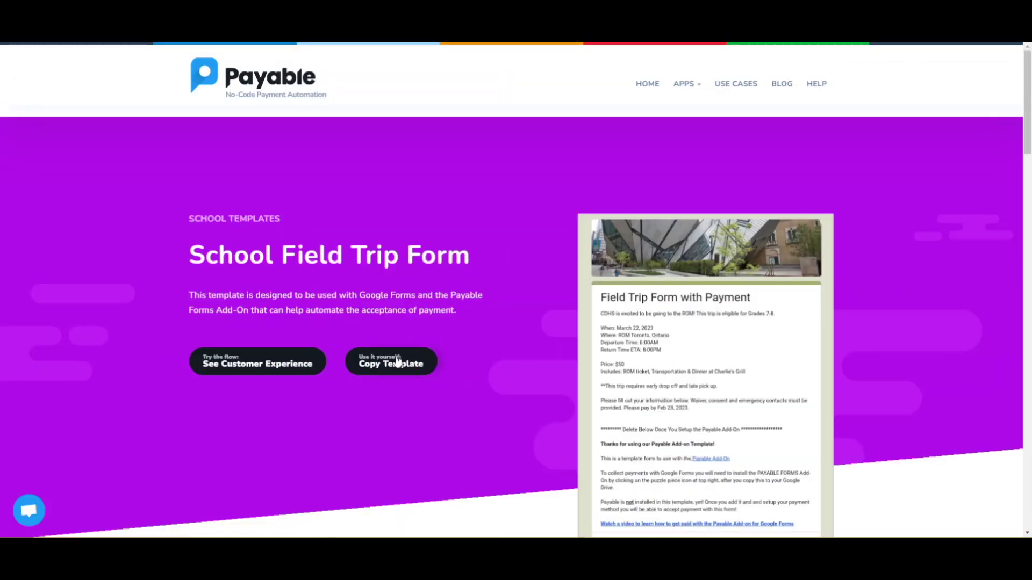
{"action": "left_click", "coordinate": [400, 361]}
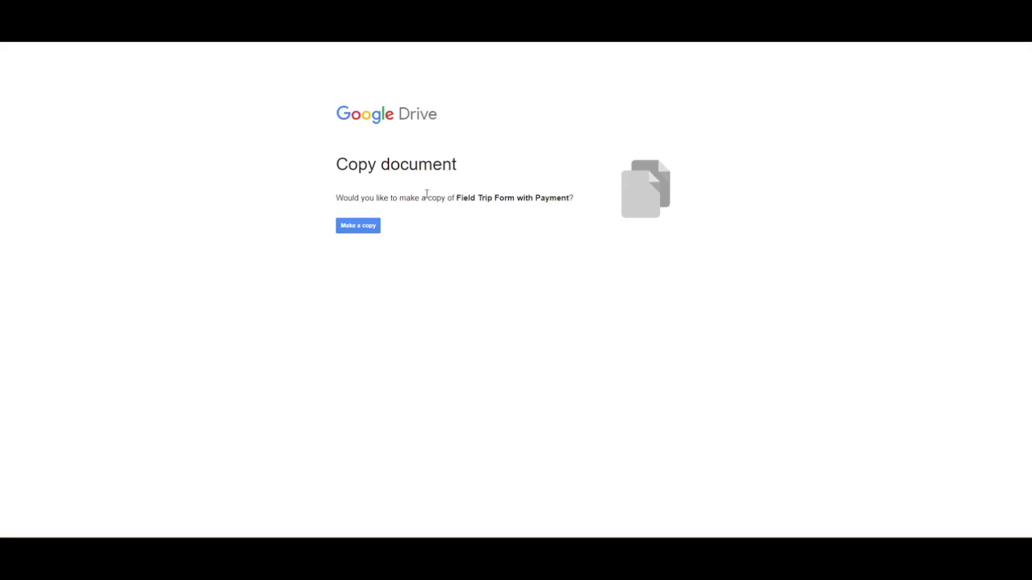
{"action": "left_click", "coordinate": [358, 230]}
Select the template instructions in the form description, from Delete Below to the end.
{"action": "scroll", "coordinate": [387, 163], "scroll_direction": "down", "scroll_amount": 2}
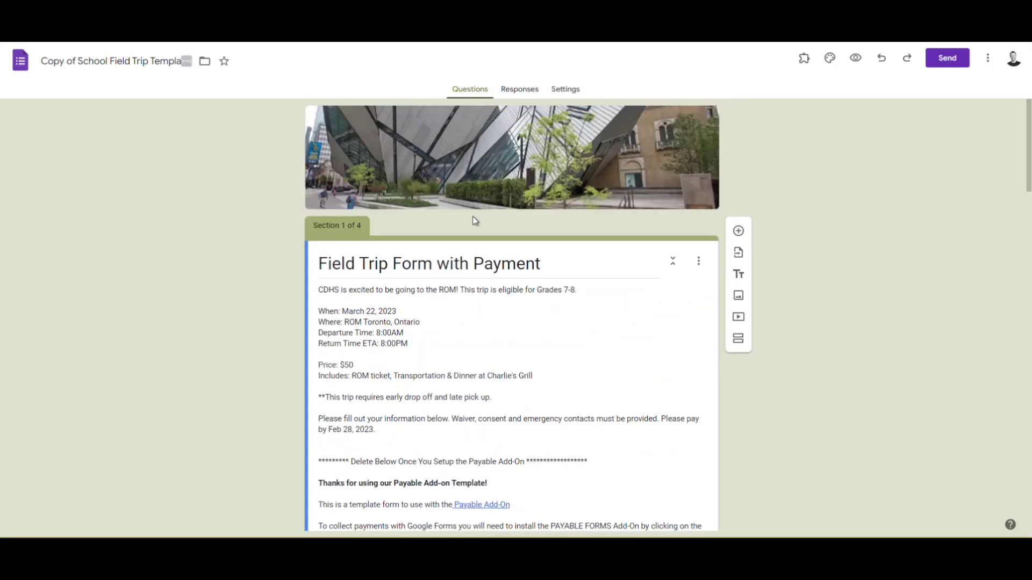
{"action": "scroll", "coordinate": [421, 272], "scroll_direction": "down", "scroll_amount": 1}
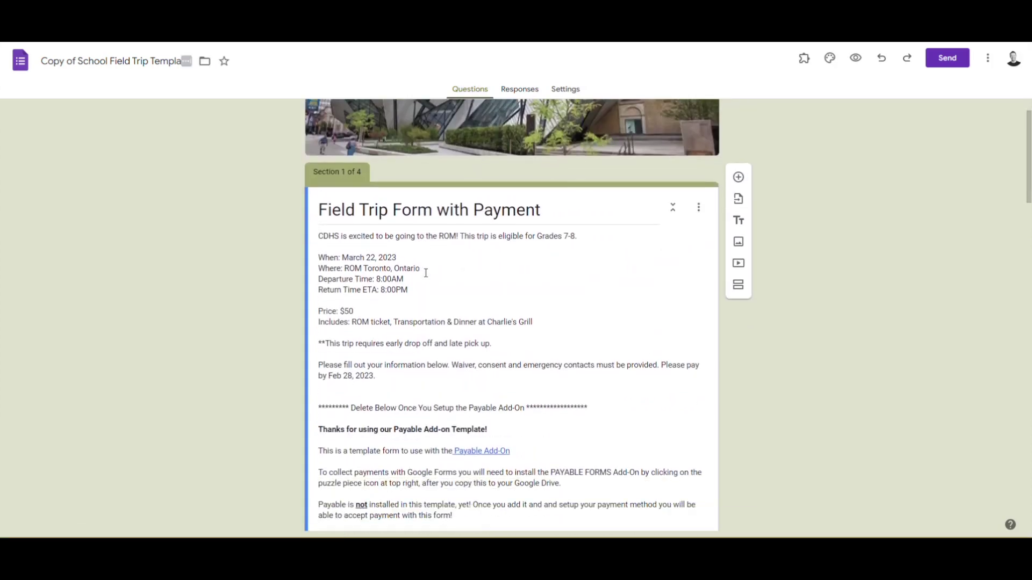
{"action": "key", "text": "ctrl+a"}
{"action": "left_click", "coordinate": [384, 292]}
{"action": "scroll", "coordinate": [355, 263], "scroll_direction": "down", "scroll_amount": 5}
{"action": "scroll", "coordinate": [287, 258], "scroll_direction": "up", "scroll_amount": 2}
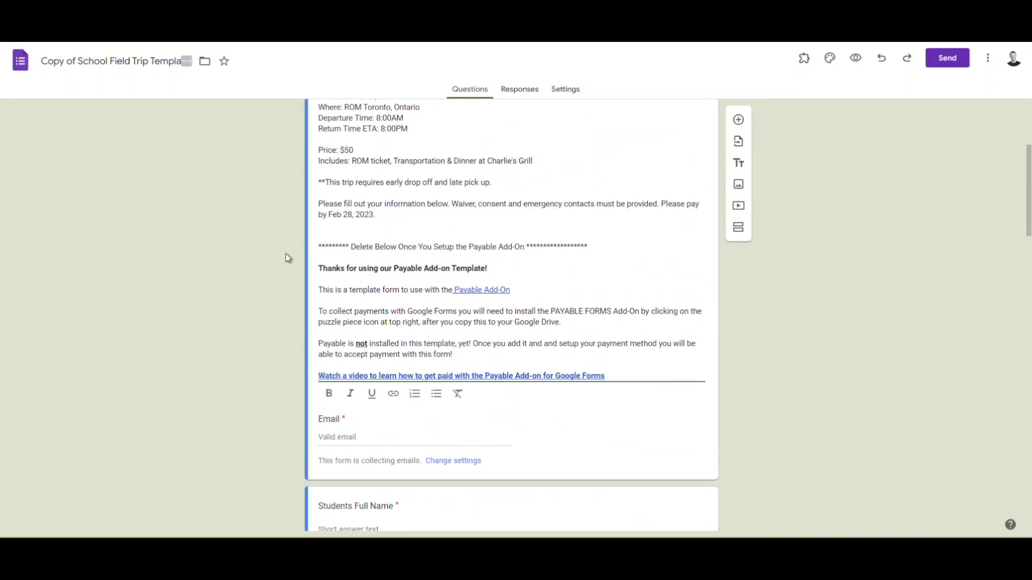
{"action": "left_click_drag", "start_coordinate": [324, 247], "coordinate": [641, 385]}
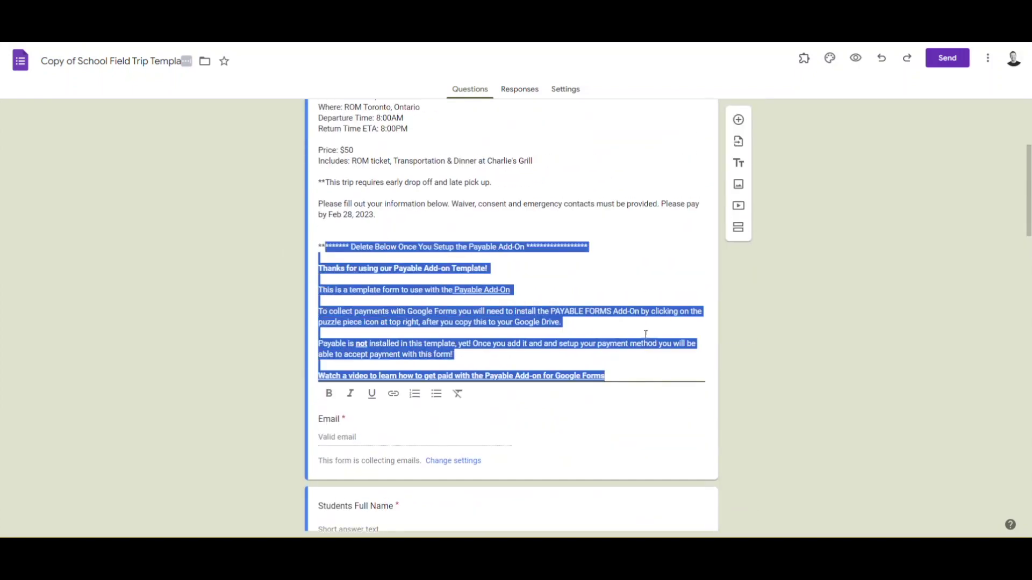
{"action": "left_click", "coordinate": [403, 203]}
{"action": "scroll", "coordinate": [428, 268], "scroll_direction": "down", "scroll_amount": 9}
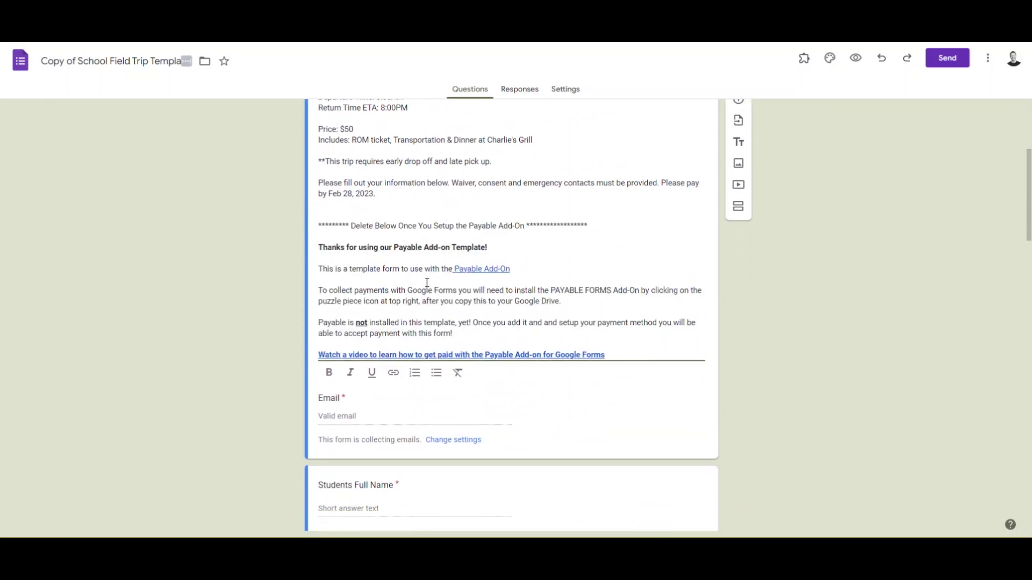
{"action": "scroll", "coordinate": [430, 284], "scroll_direction": "up", "scroll_amount": 10}
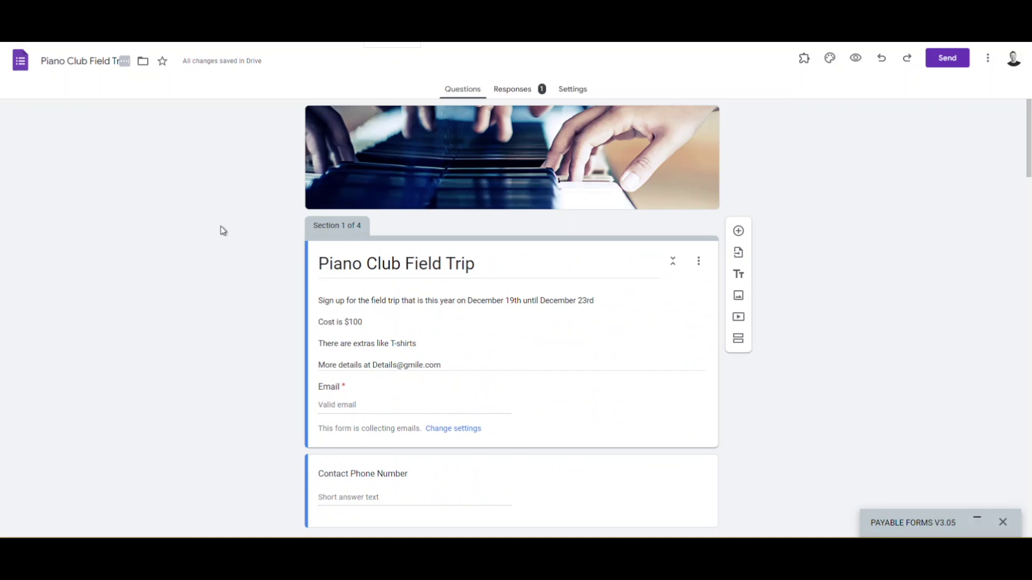
{"action": "scroll", "coordinate": [574, 198], "scroll_direction": "down", "scroll_amount": 20}
{"action": "scroll", "coordinate": [493, 237], "scroll_direction": "down", "scroll_amount": 14}
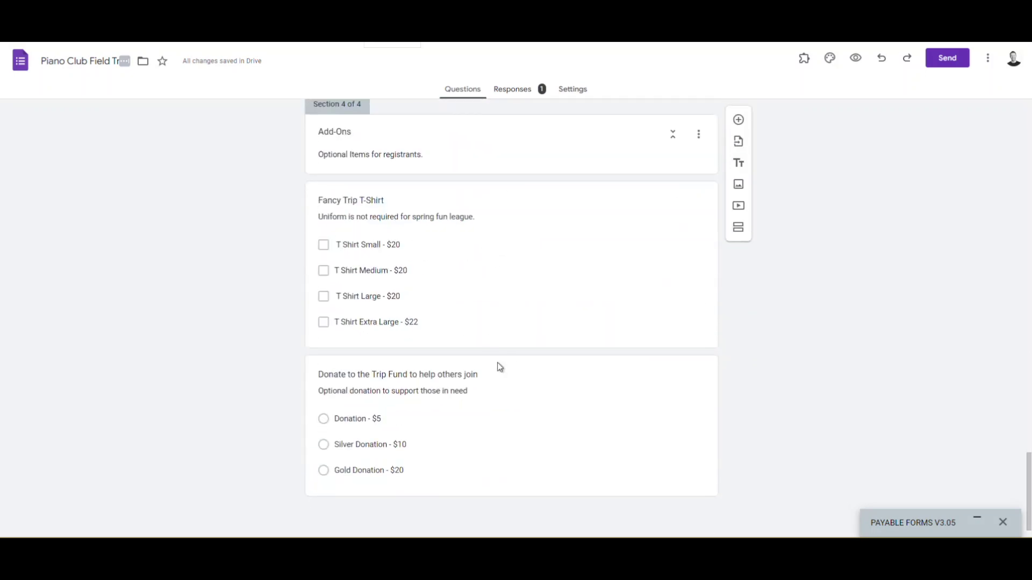
{"action": "scroll", "coordinate": [506, 253], "scroll_direction": "up", "scroll_amount": 10}
{"action": "scroll", "coordinate": [505, 253], "scroll_direction": "up", "scroll_amount": 12}
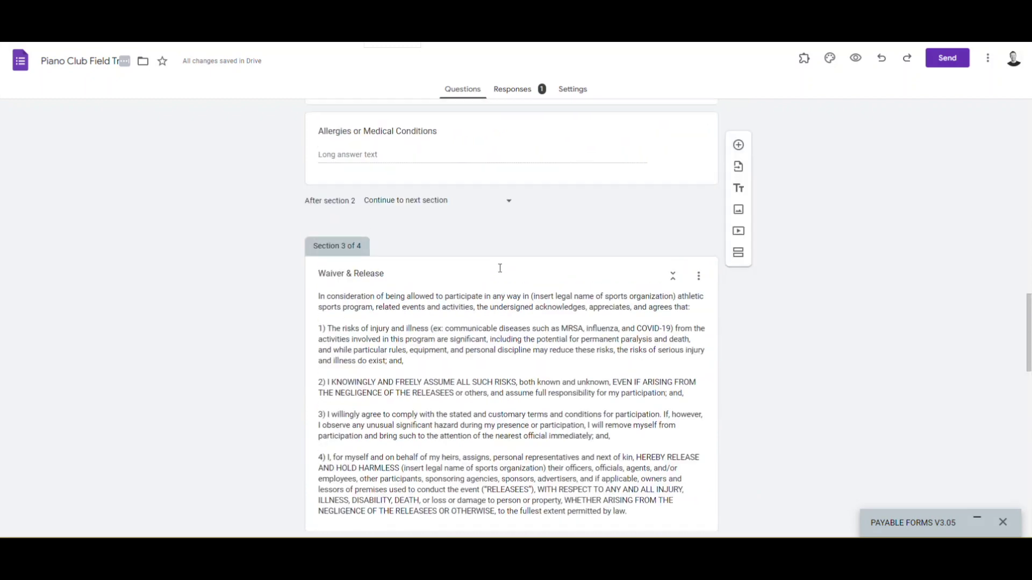
{"action": "scroll", "coordinate": [459, 330], "scroll_direction": "up", "scroll_amount": 10}
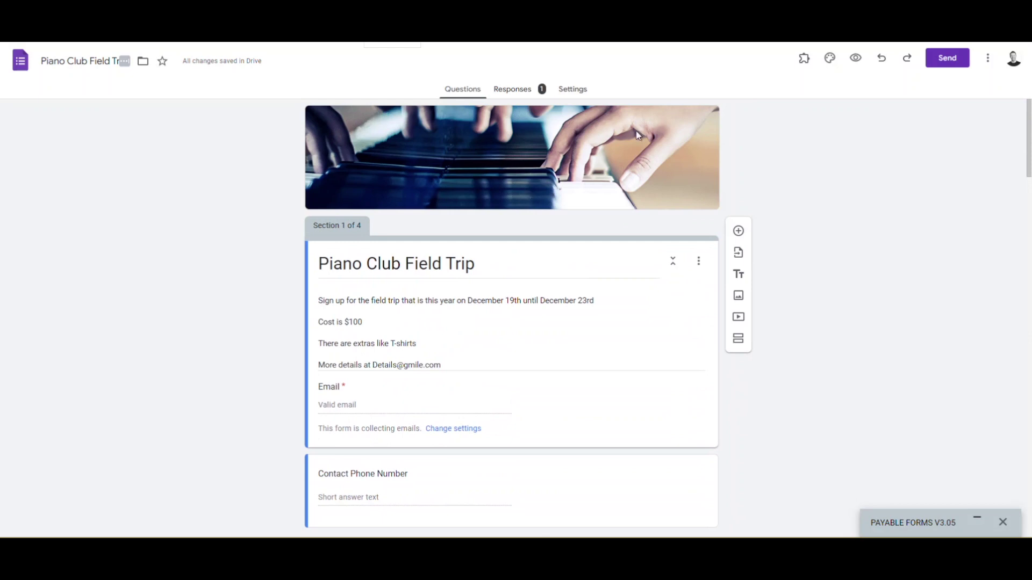
{"action": "left_click", "coordinate": [804, 59]}
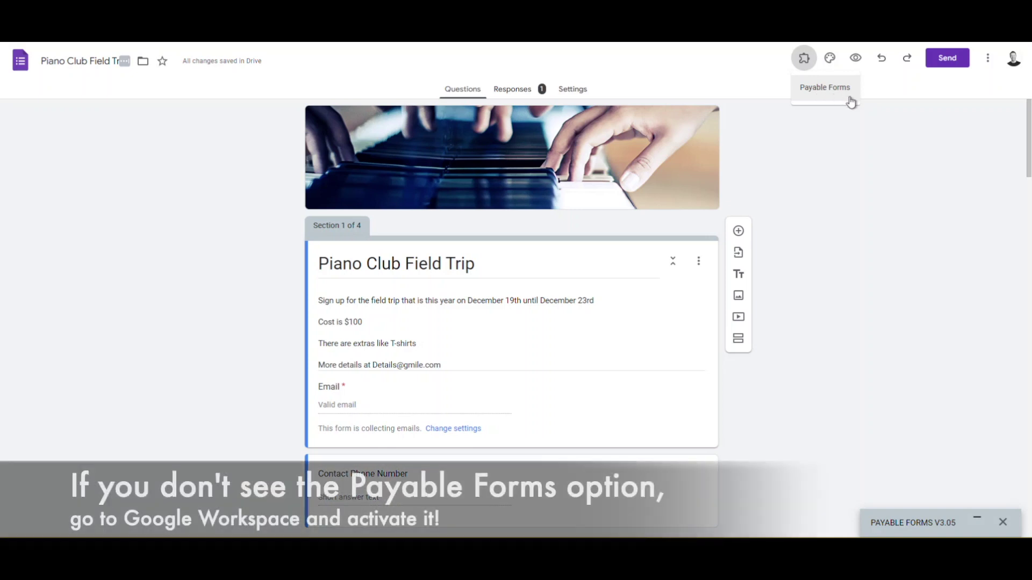
From the Add-ons menu, show the Payable Forms payment settings sidebar.
{"action": "left_click", "coordinate": [847, 92]}
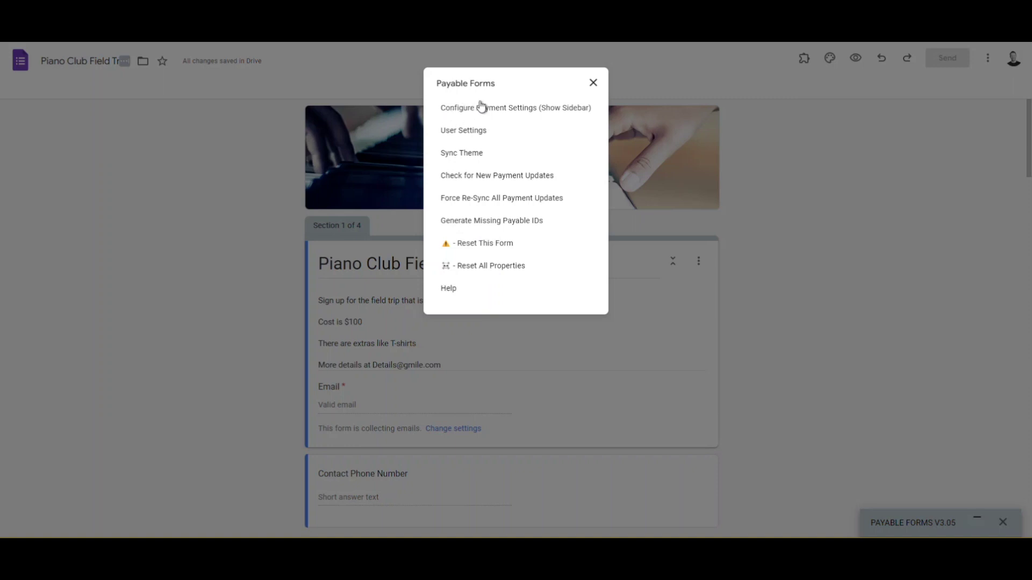
{"action": "left_click", "coordinate": [514, 108]}
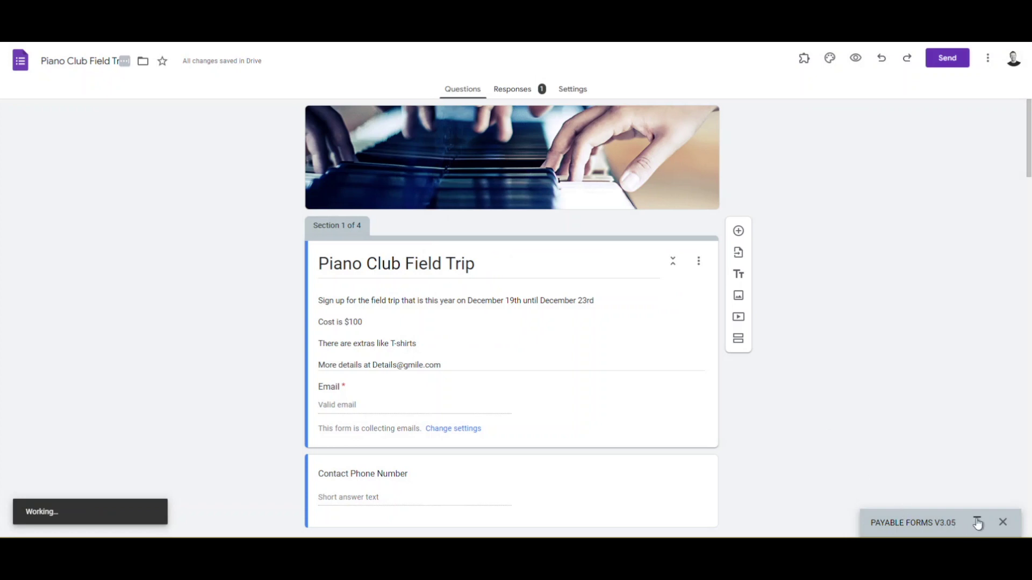
Review Make this form Payable and Testing Mode, then open the linked responses spreadsheet.
{"action": "left_click", "coordinate": [973, 519]}
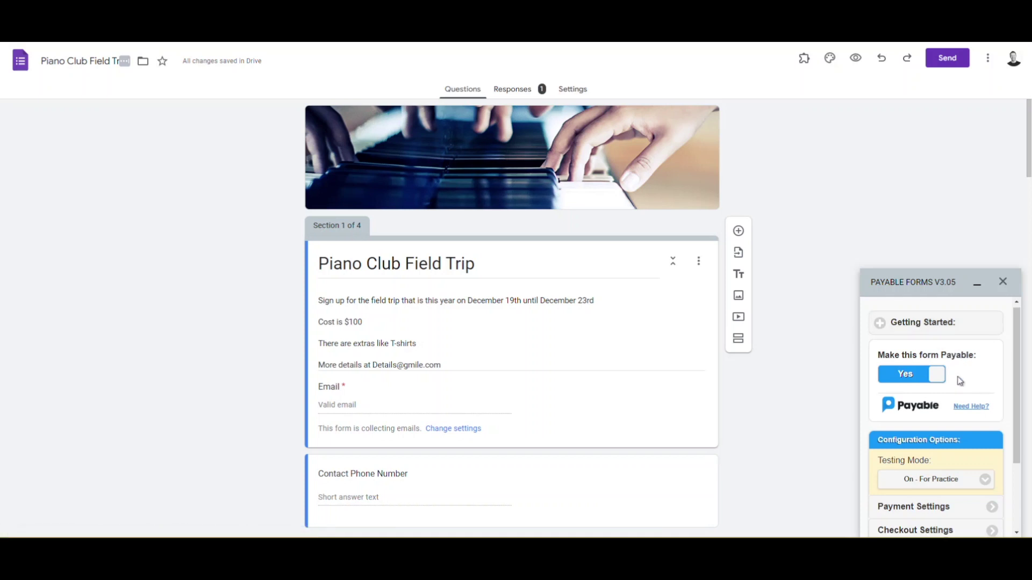
{"action": "scroll", "coordinate": [961, 381], "scroll_direction": "down", "scroll_amount": 1}
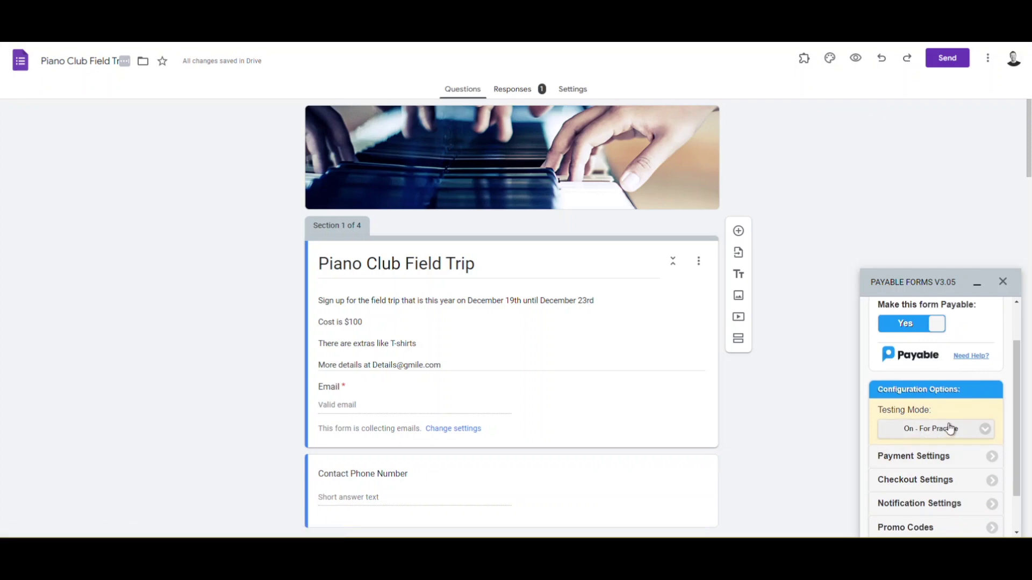
{"action": "scroll", "coordinate": [949, 427], "scroll_direction": "up", "scroll_amount": 1}
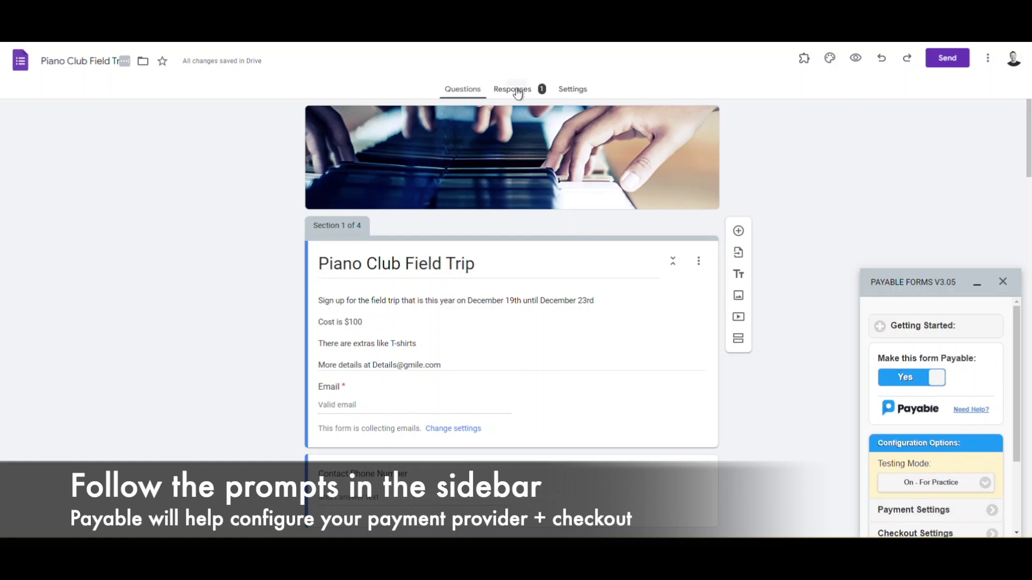
{"action": "left_click", "coordinate": [517, 94]}
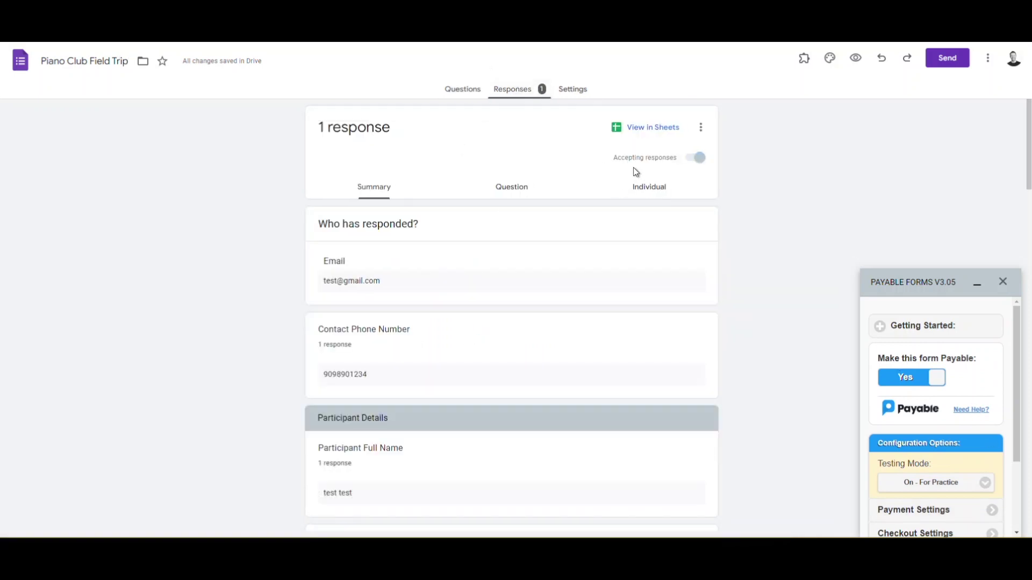
{"action": "left_click", "coordinate": [658, 129]}
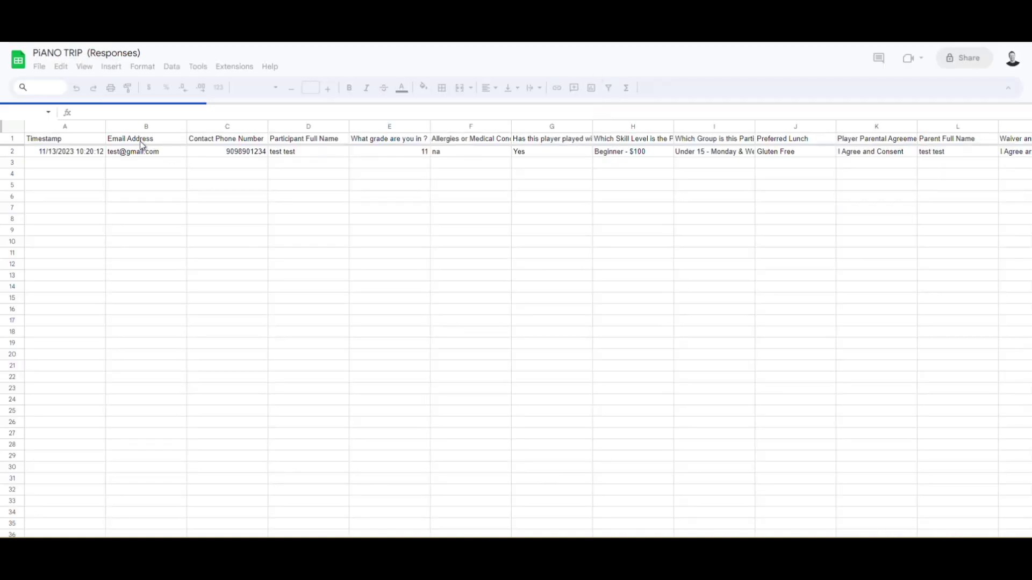
Check the existing test order row: $250.00 total with Payable Status paid (TEST).
{"action": "left_click", "coordinate": [47, 53]}
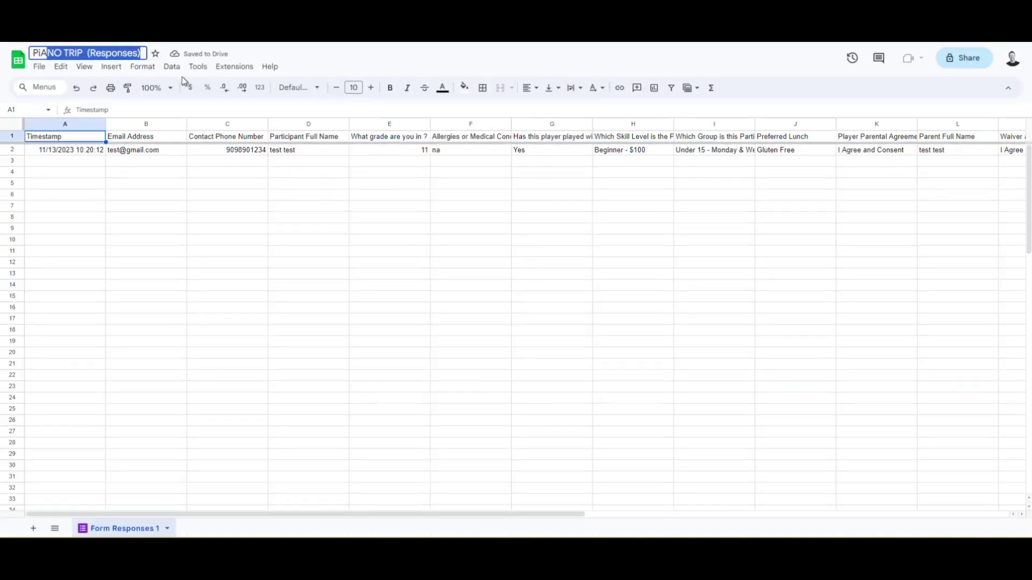
{"action": "left_click", "coordinate": [177, 162]}
{"action": "left_click_drag", "start_coordinate": [129, 152], "coordinate": [926, 150]}
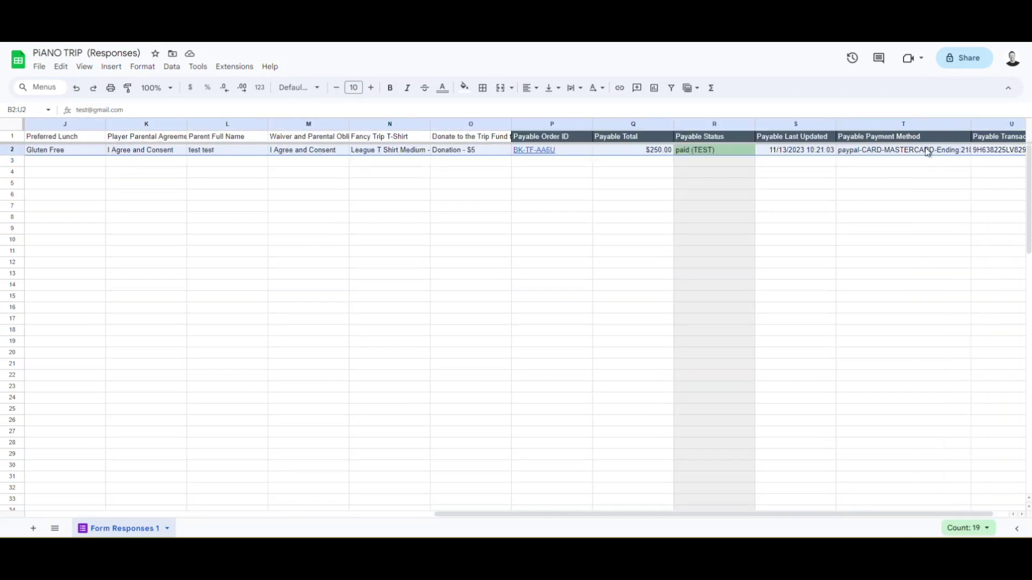
{"action": "left_click", "coordinate": [699, 190]}
{"action": "left_click", "coordinate": [704, 154]}
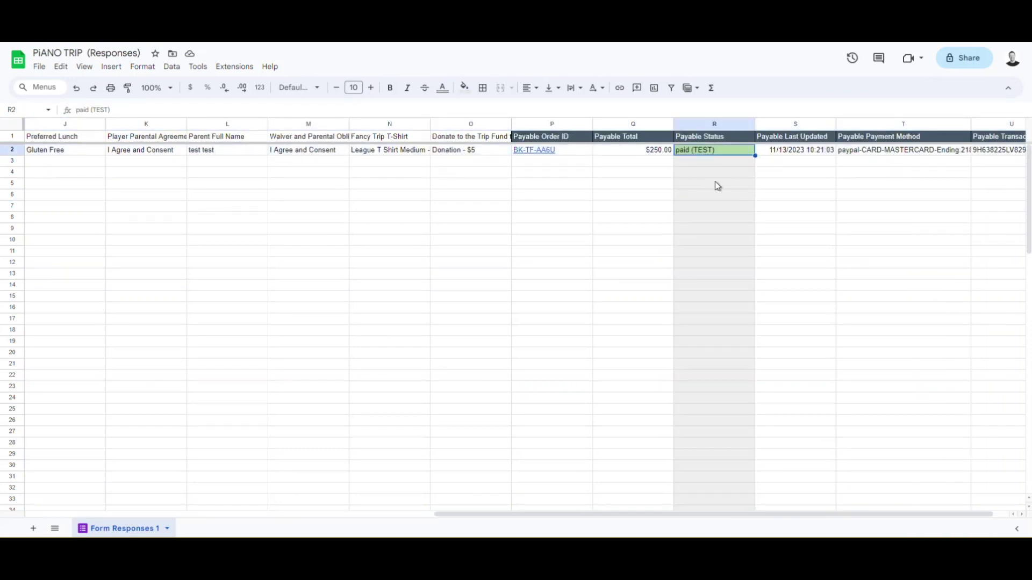
{"action": "left_click", "coordinate": [703, 161]}
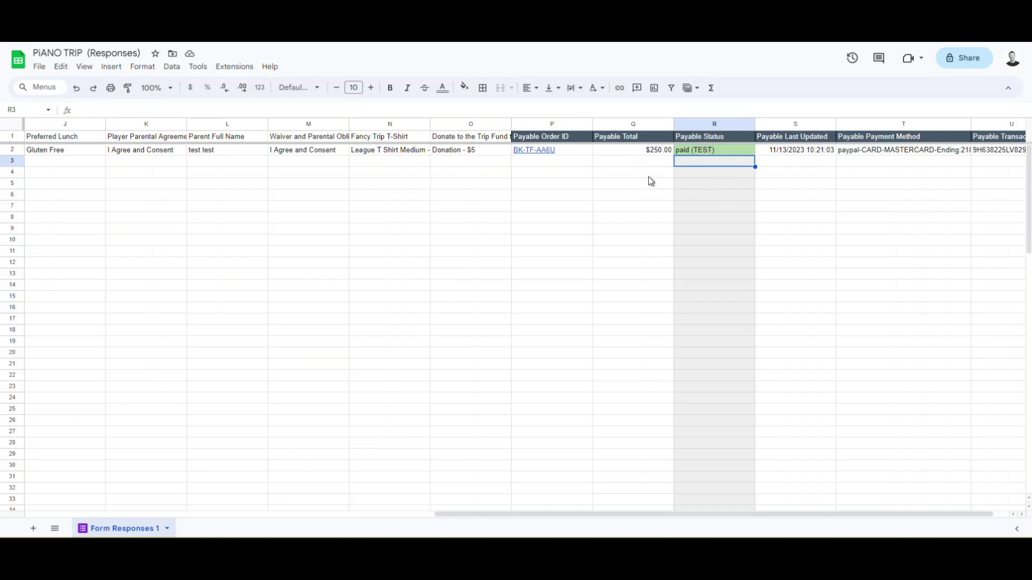
Open the live Piano Club Field Trip form in a maximized private window.
{"action": "key", "text": "alt+Tab"}
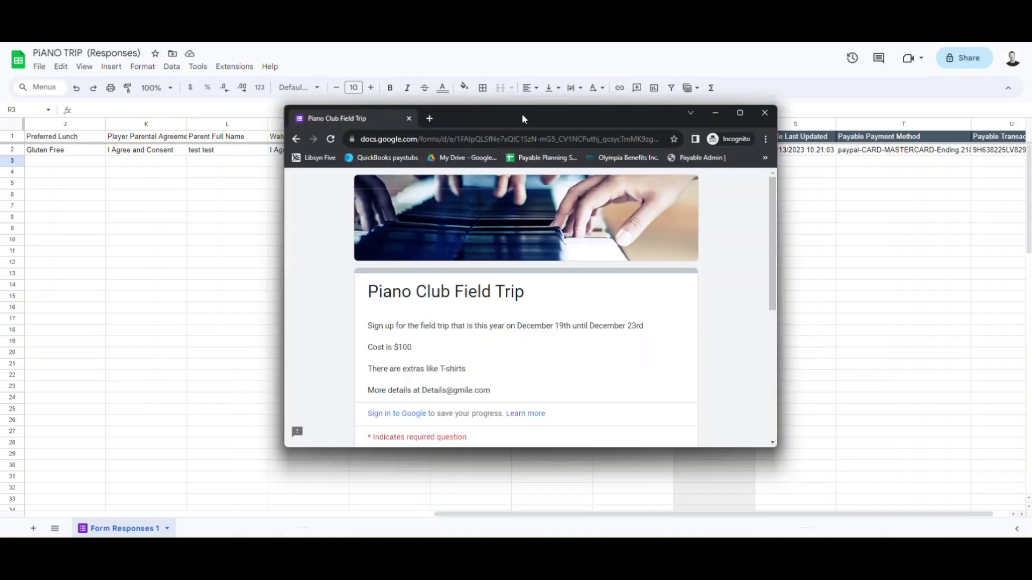
{"action": "left_click", "coordinate": [740, 103]}
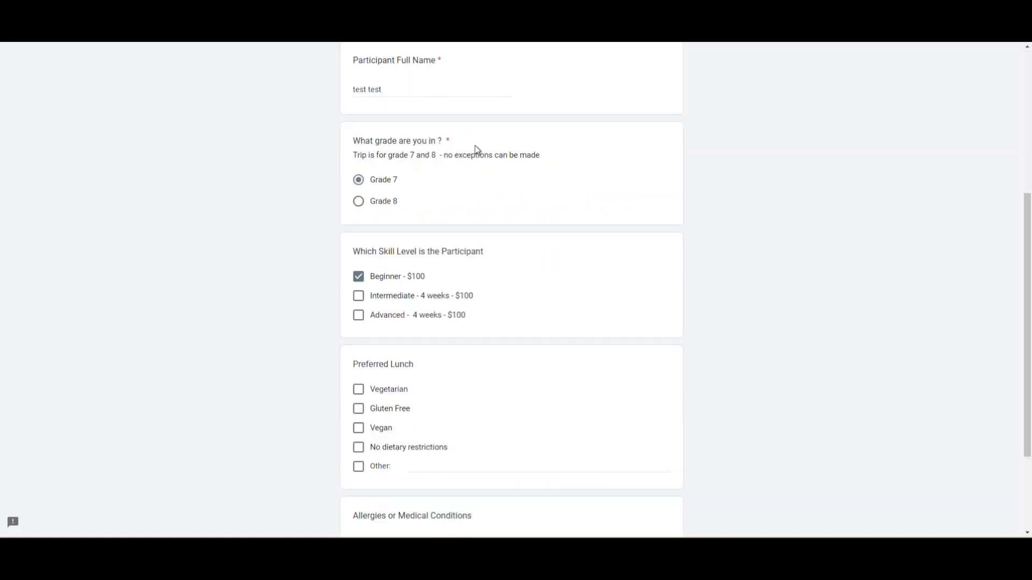
{"action": "scroll", "coordinate": [477, 152], "scroll_direction": "up", "scroll_amount": 3}
{"action": "scroll", "coordinate": [475, 177], "scroll_direction": "down", "scroll_amount": 1}
{"action": "scroll", "coordinate": [466, 185], "scroll_direction": "down", "scroll_amount": 5}
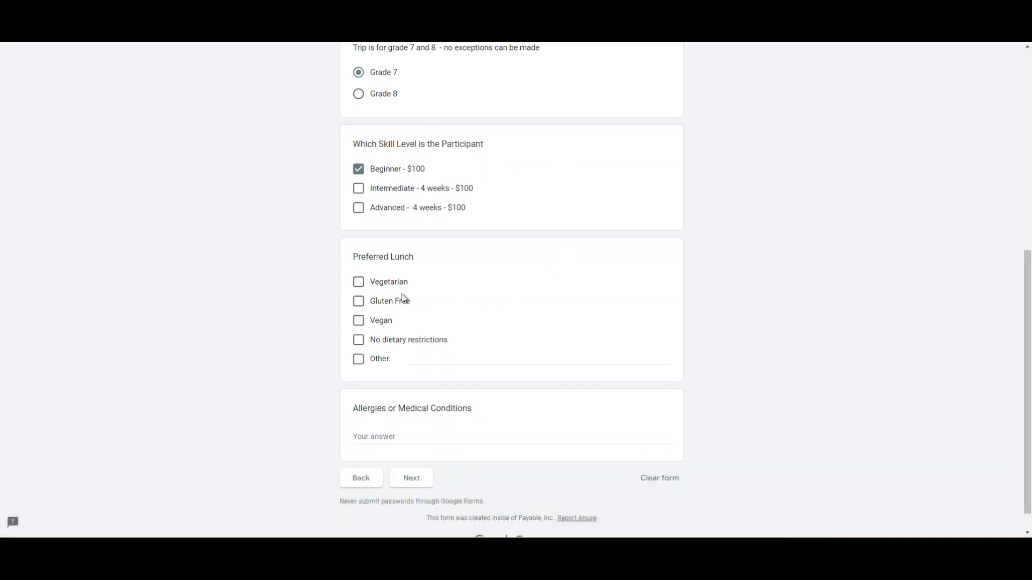
Choose Gluten Free lunch and answer 'na' for allergies or medical conditions.
{"action": "left_click", "coordinate": [404, 299]}
{"action": "left_click", "coordinate": [420, 436]}
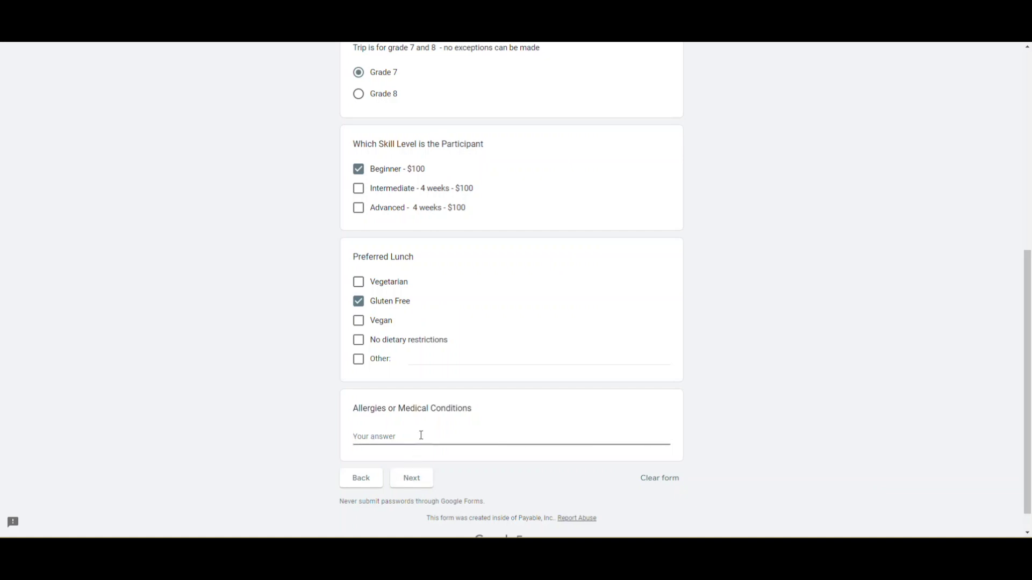
{"action": "type", "text": "na"}
{"action": "left_click", "coordinate": [425, 480]}
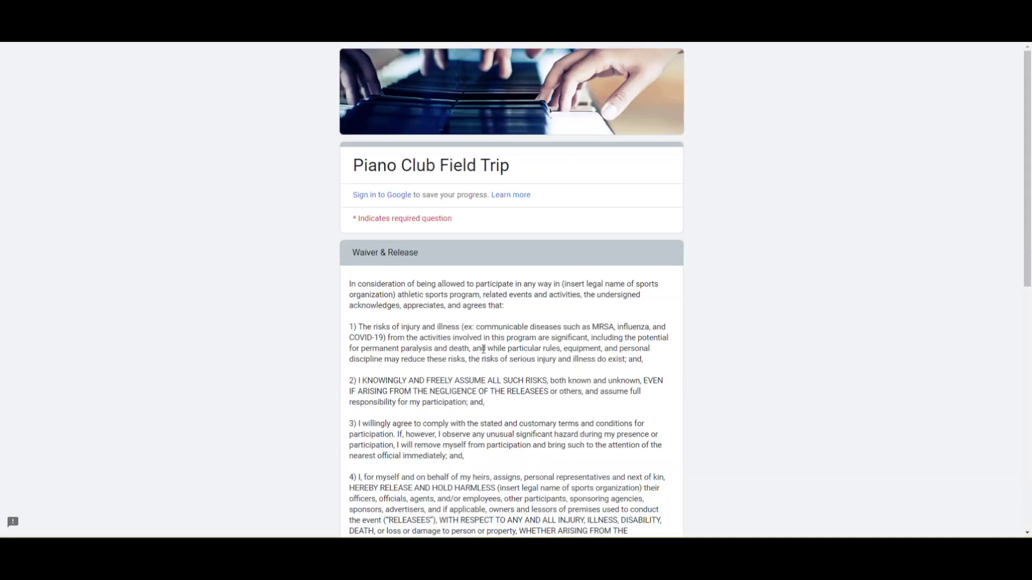
On the waiver page, enter the parent's full name and tick I Agree and Consent.
{"action": "scroll", "coordinate": [475, 342], "scroll_direction": "down", "scroll_amount": 8}
{"action": "scroll", "coordinate": [475, 343], "scroll_direction": "down", "scroll_amount": 2}
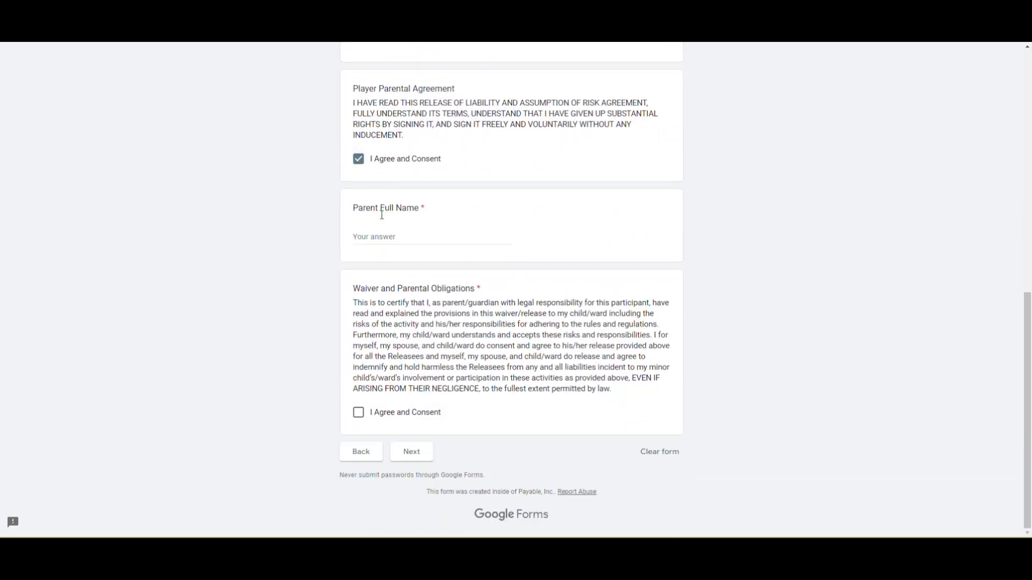
{"action": "left_click", "coordinate": [384, 235]}
{"action": "type", "text": "bane"}
{"action": "left_click", "coordinate": [400, 414]}
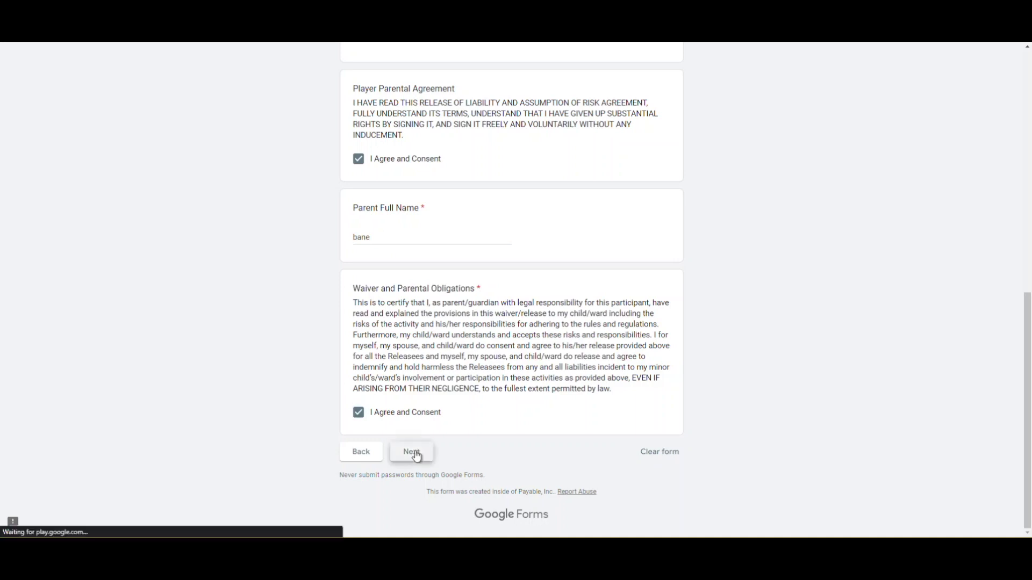
{"action": "left_click", "coordinate": [412, 452]}
Add T Shirt Small and a $10 Silver Donation, then submit the form.
{"action": "left_click", "coordinate": [399, 345]}
{"action": "scroll", "coordinate": [398, 348], "scroll_direction": "down", "scroll_amount": 2}
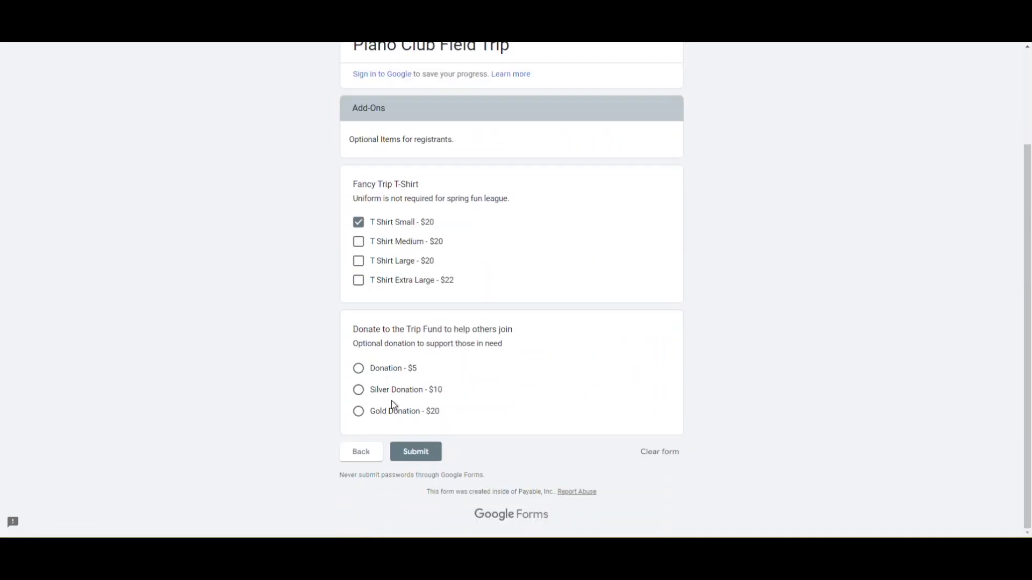
{"action": "left_click", "coordinate": [403, 391]}
{"action": "left_click", "coordinate": [424, 469]}
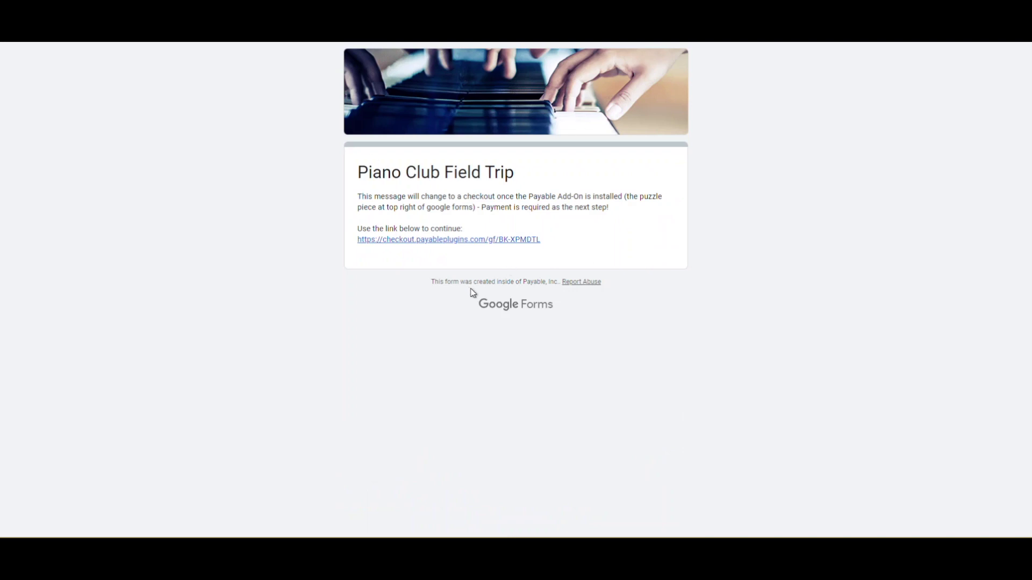
Open the $130.00 test checkout and review the ordered items and the test cards table.
{"action": "left_click", "coordinate": [504, 242]}
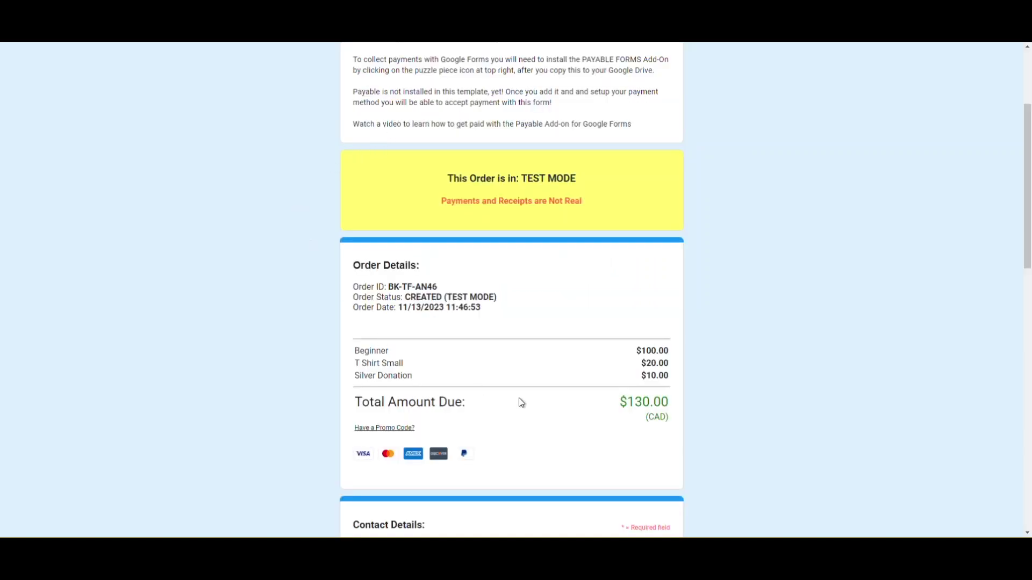
{"action": "left_click_drag", "start_coordinate": [635, 351], "coordinate": [672, 388]}
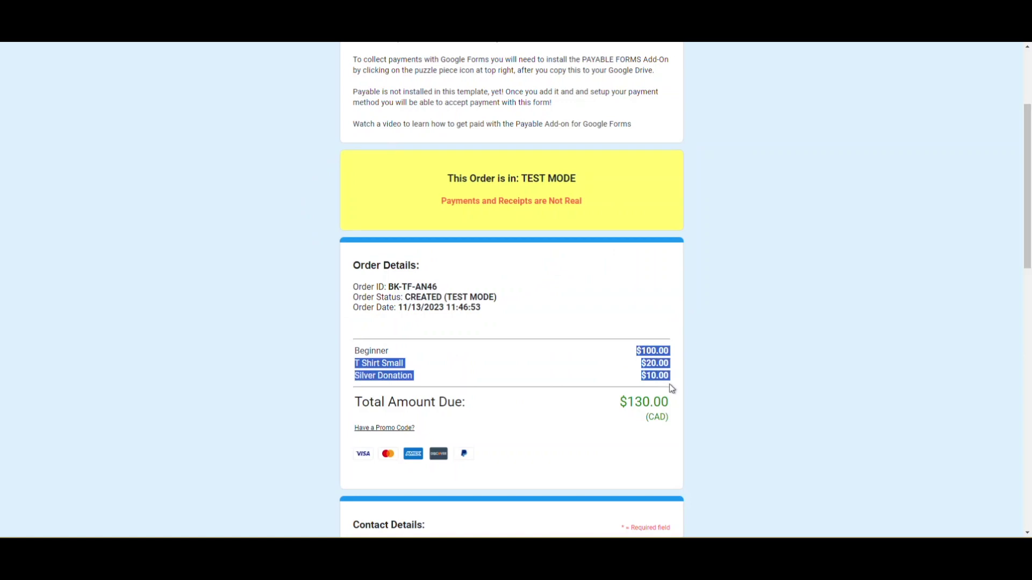
{"action": "scroll", "coordinate": [584, 416], "scroll_direction": "down", "scroll_amount": 2}
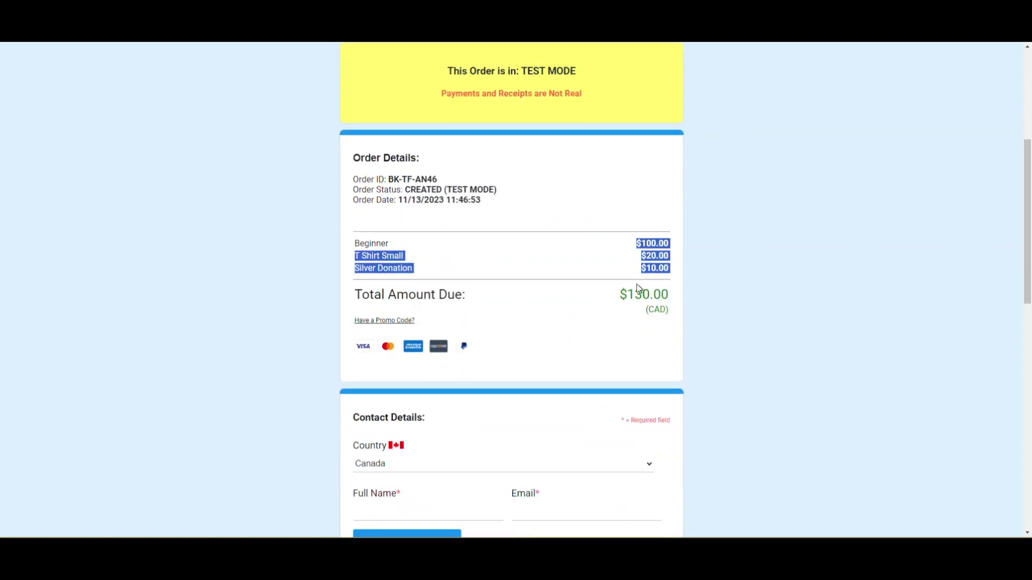
{"action": "scroll", "coordinate": [638, 288], "scroll_direction": "down", "scroll_amount": 11}
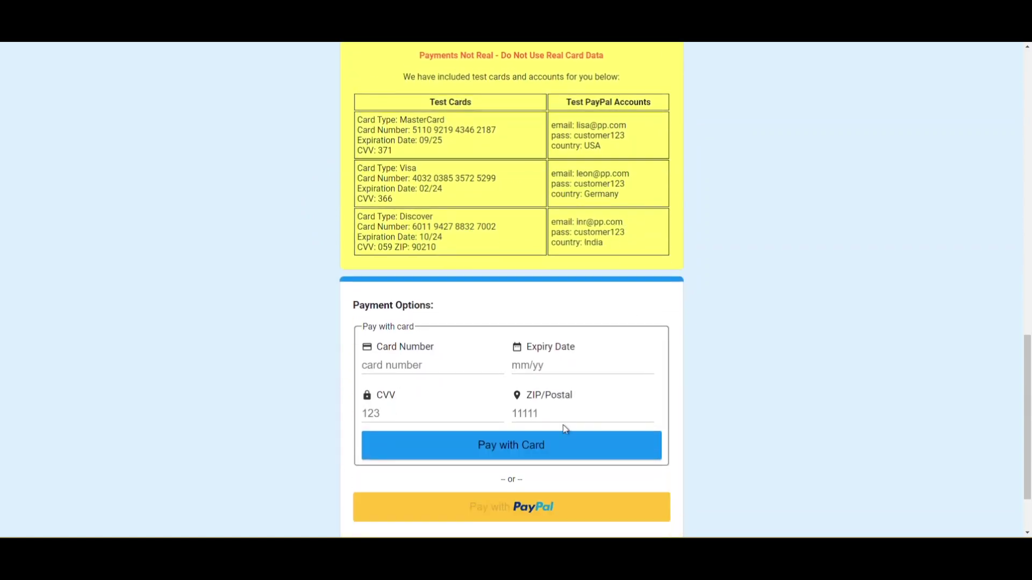
{"action": "left_click_drag", "start_coordinate": [350, 141], "coordinate": [444, 227]}
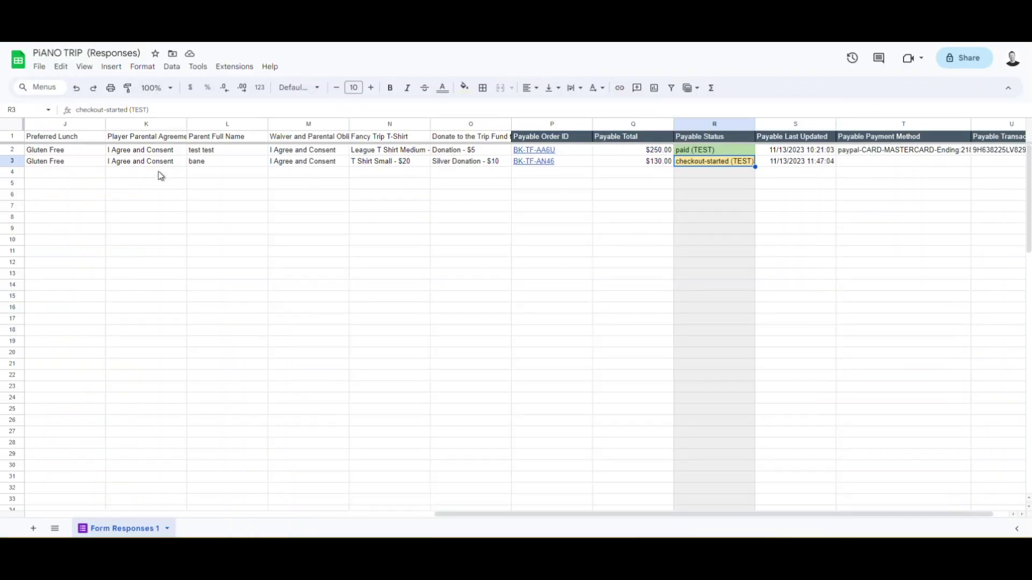
Highlight row 3's new response across columns J to T, showing checkout-started (TEST).
{"action": "left_click_drag", "start_coordinate": [97, 165], "coordinate": [875, 162]}
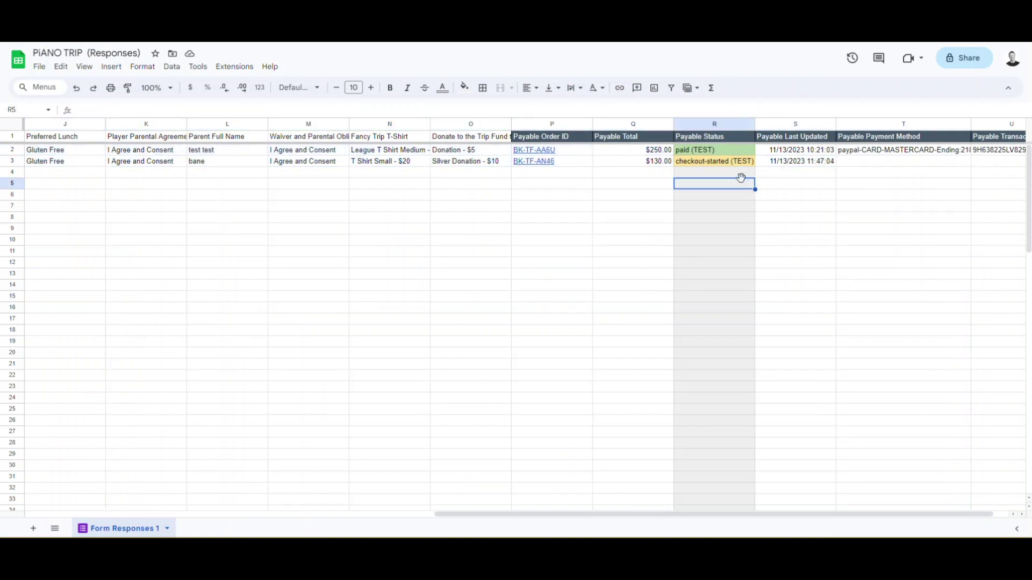
{"action": "left_click_drag", "start_coordinate": [888, 161], "coordinate": [69, 169]}
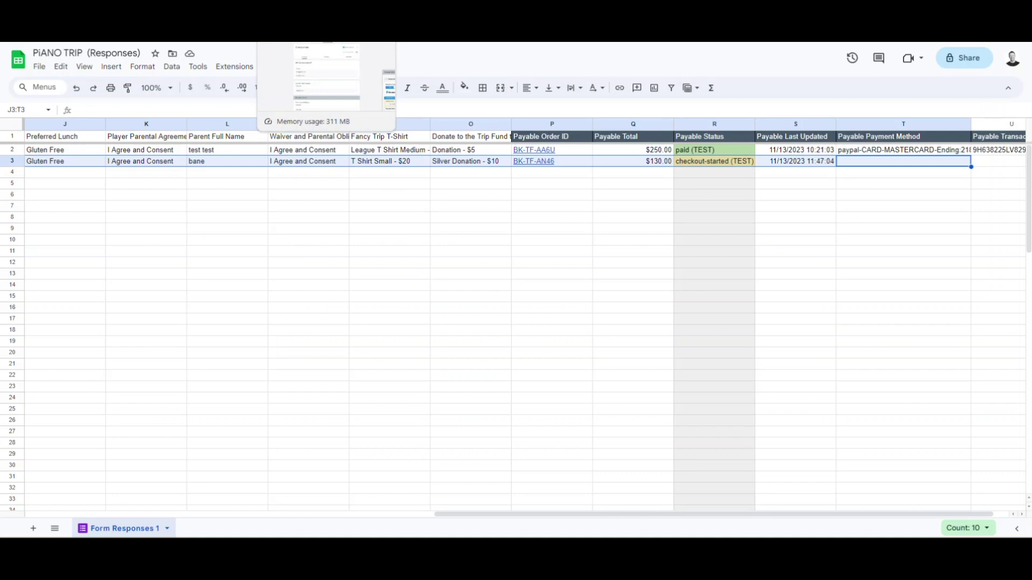
In the Payable Forms panel on the Questions page, set Testing Mode to Off - Real Money.
{"action": "left_click", "coordinate": [326, 38]}
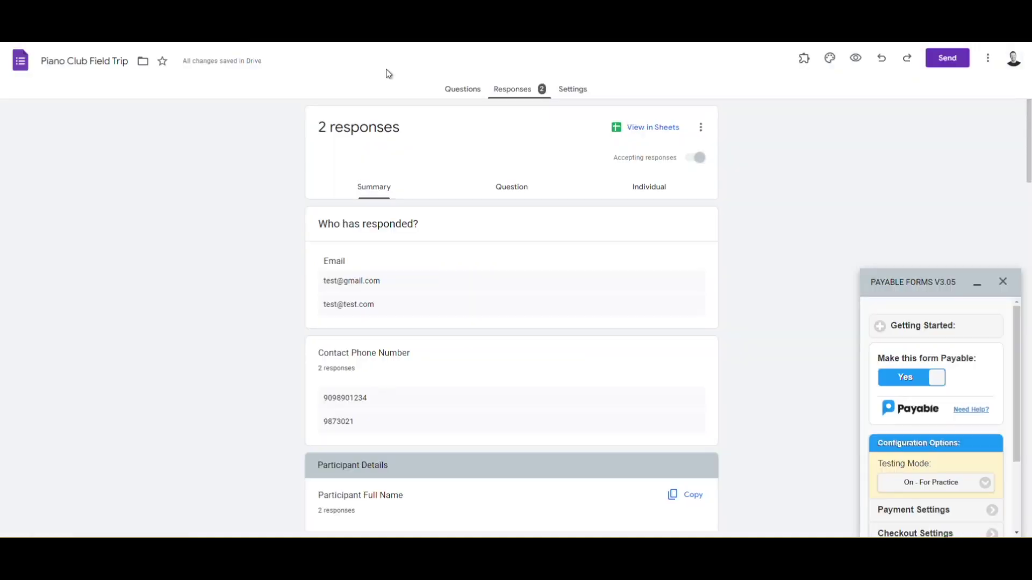
{"action": "left_click", "coordinate": [461, 89]}
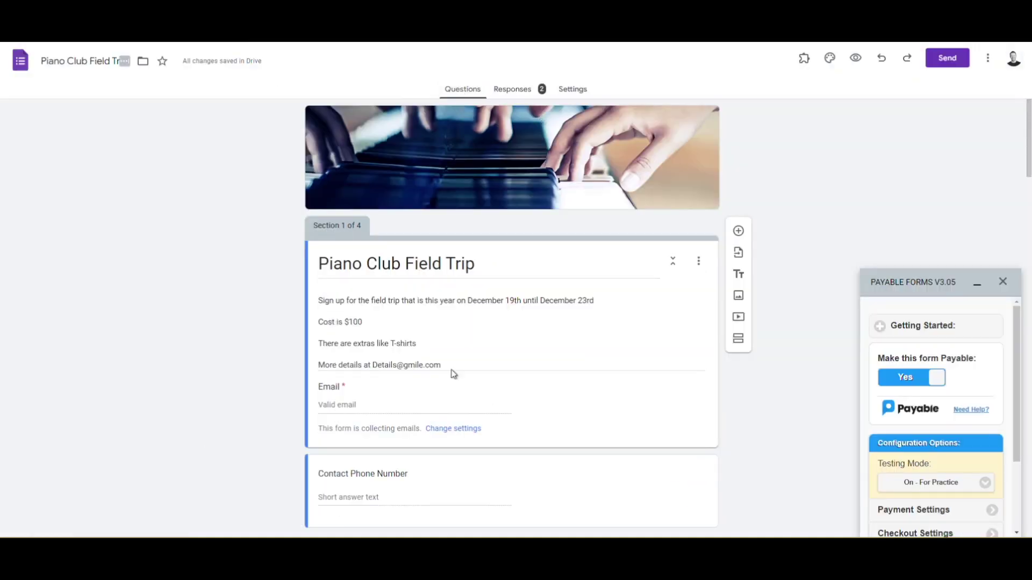
{"action": "scroll", "coordinate": [410, 314], "scroll_direction": "down", "scroll_amount": 3}
{"action": "scroll", "coordinate": [410, 314], "scroll_direction": "down", "scroll_amount": 6}
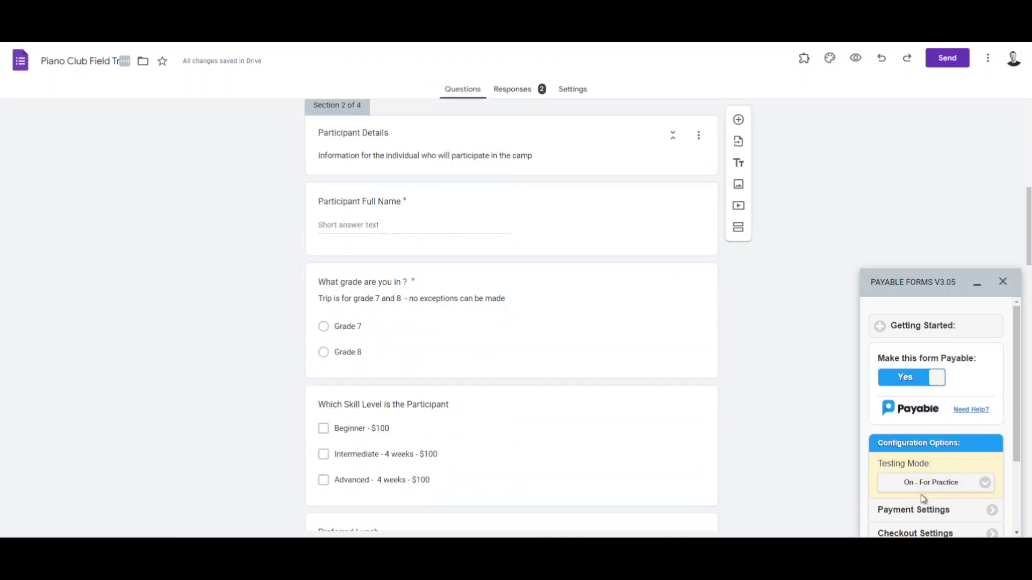
{"action": "scroll", "coordinate": [902, 414], "scroll_direction": "down", "scroll_amount": 1}
{"action": "scroll", "coordinate": [901, 413], "scroll_direction": "up", "scroll_amount": 1}
{"action": "scroll", "coordinate": [959, 461], "scroll_direction": "down", "scroll_amount": 2}
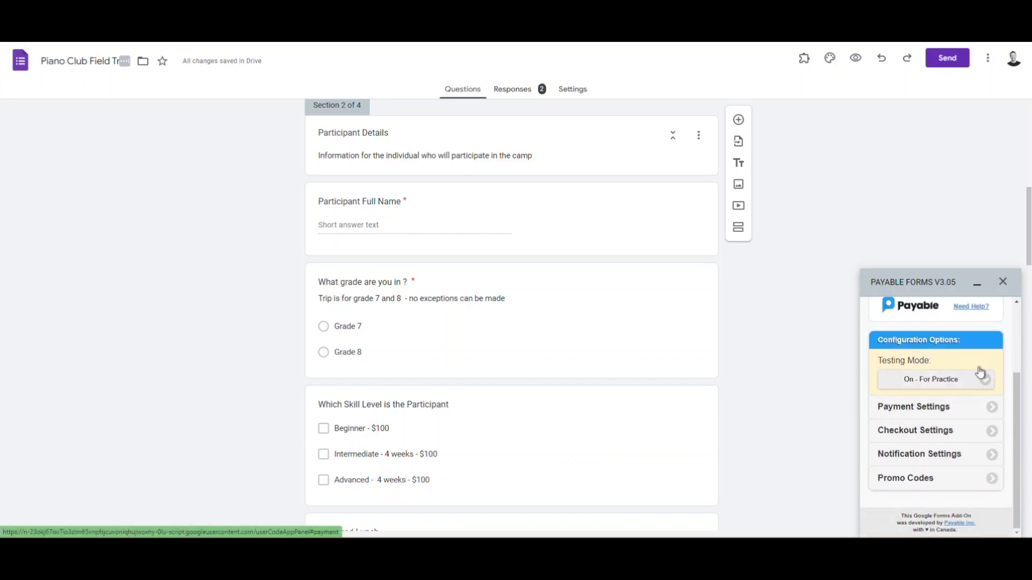
{"action": "left_click", "coordinate": [968, 381]}
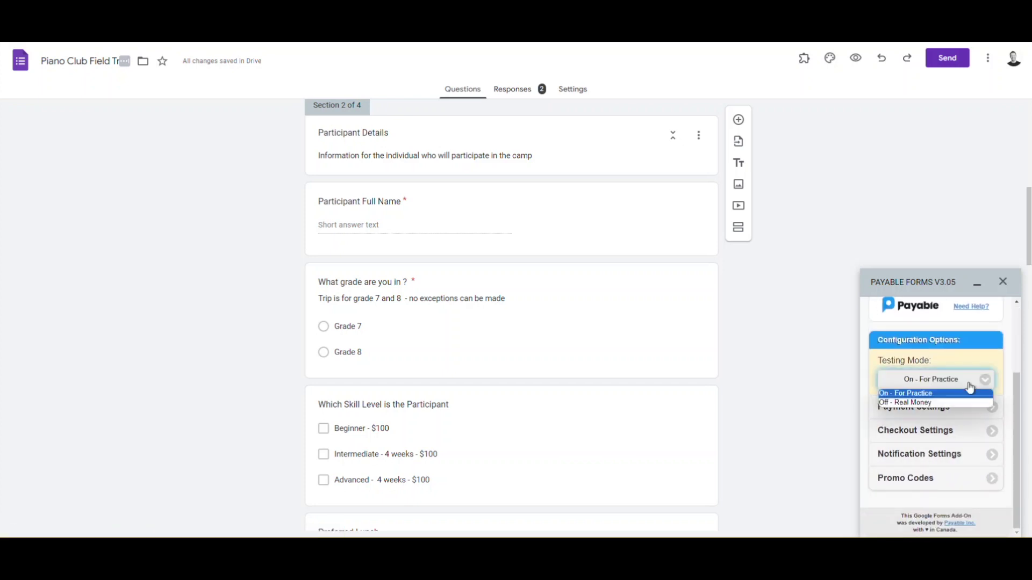
{"action": "left_click", "coordinate": [930, 403]}
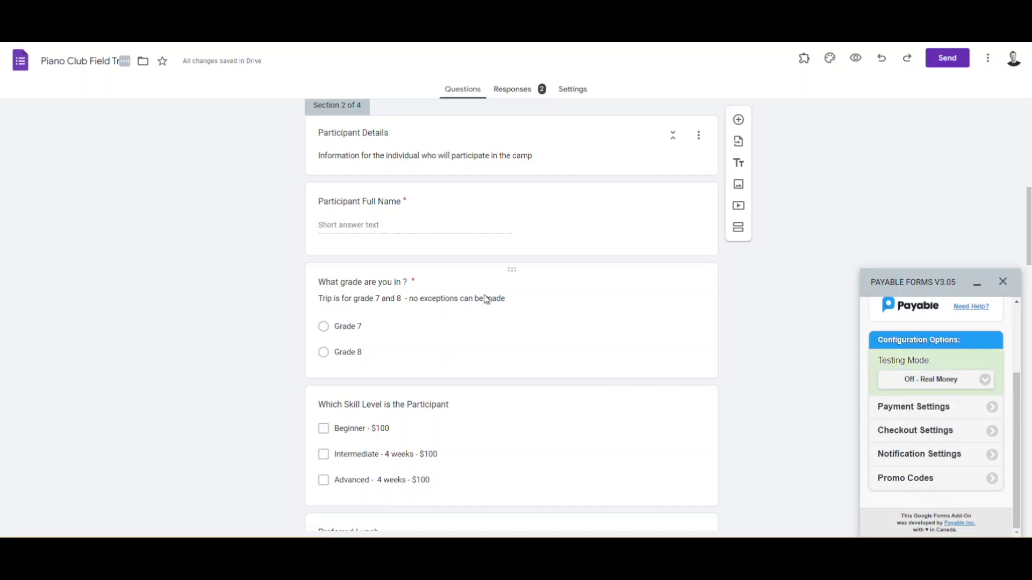
{"action": "scroll", "coordinate": [486, 299], "scroll_direction": "down", "scroll_amount": 2}
{"action": "scroll", "coordinate": [528, 297], "scroll_direction": "up", "scroll_amount": 10}
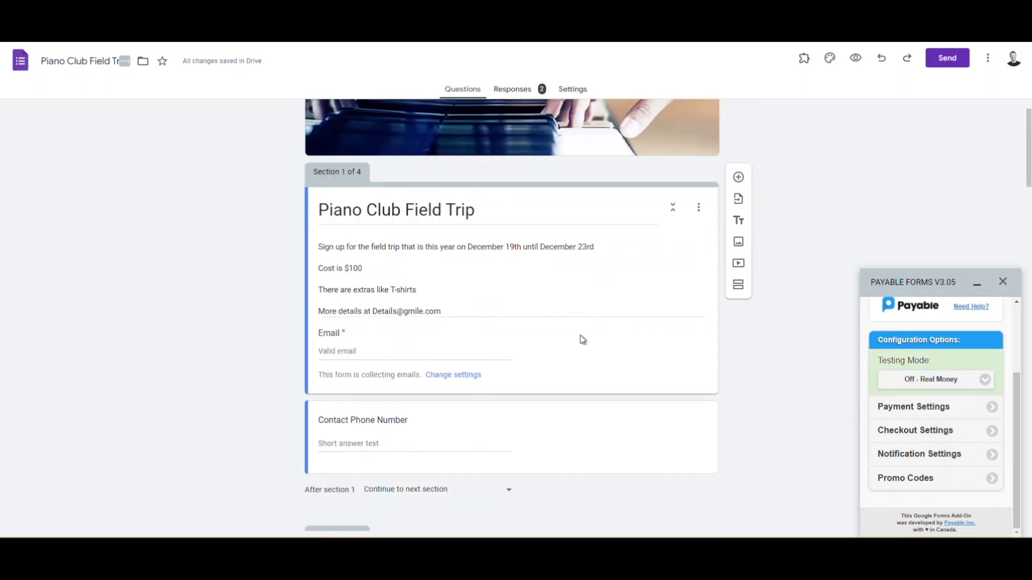
{"action": "scroll", "coordinate": [582, 340], "scroll_direction": "up", "scroll_amount": 1}
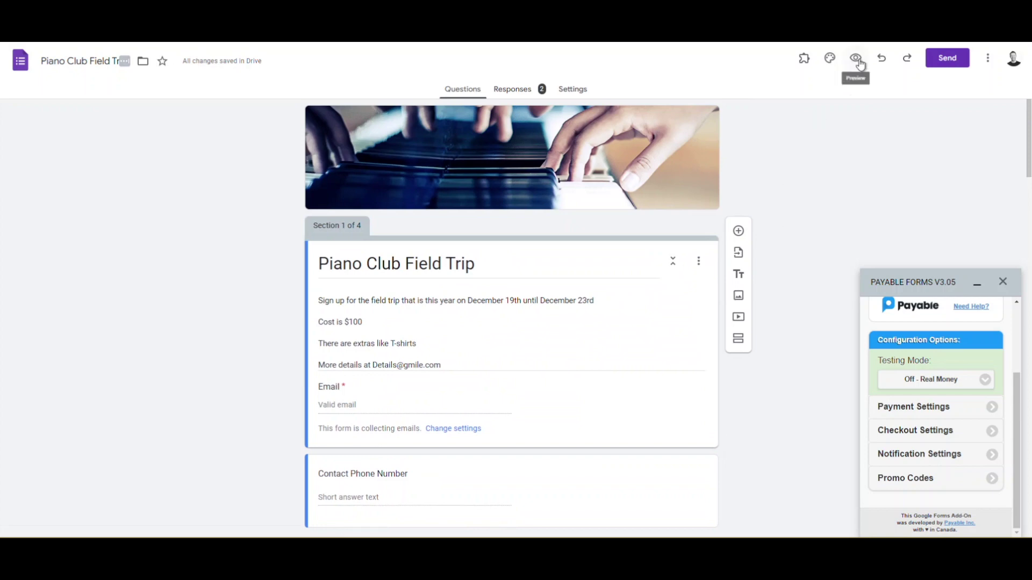